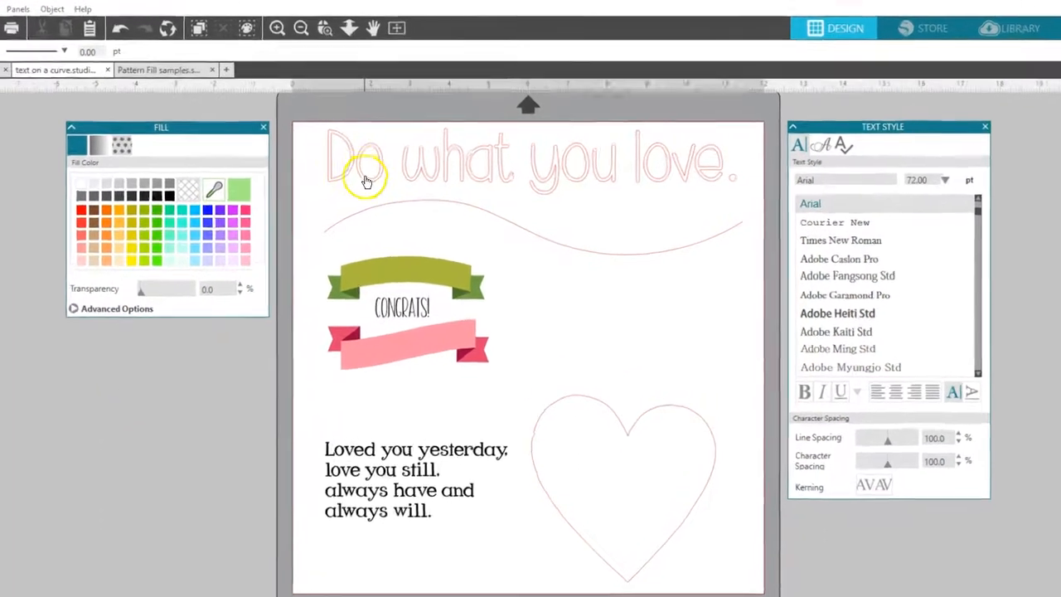
- Attach the "Do what you love." text to the wavy line and adjust where it starts along the curve
left_click(383, 172)
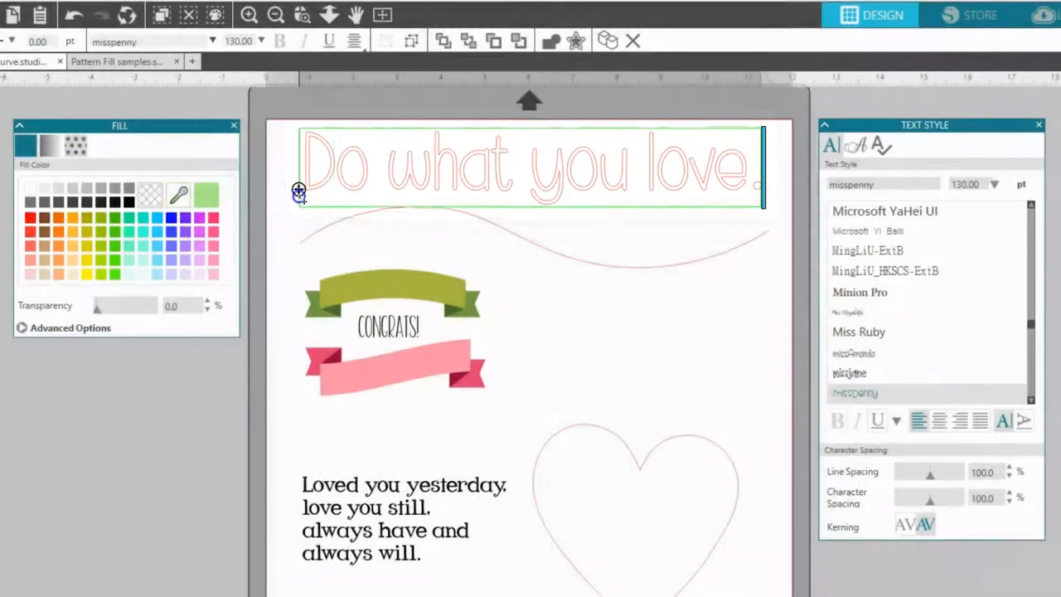
left_click_drag(299, 184, 316, 233)
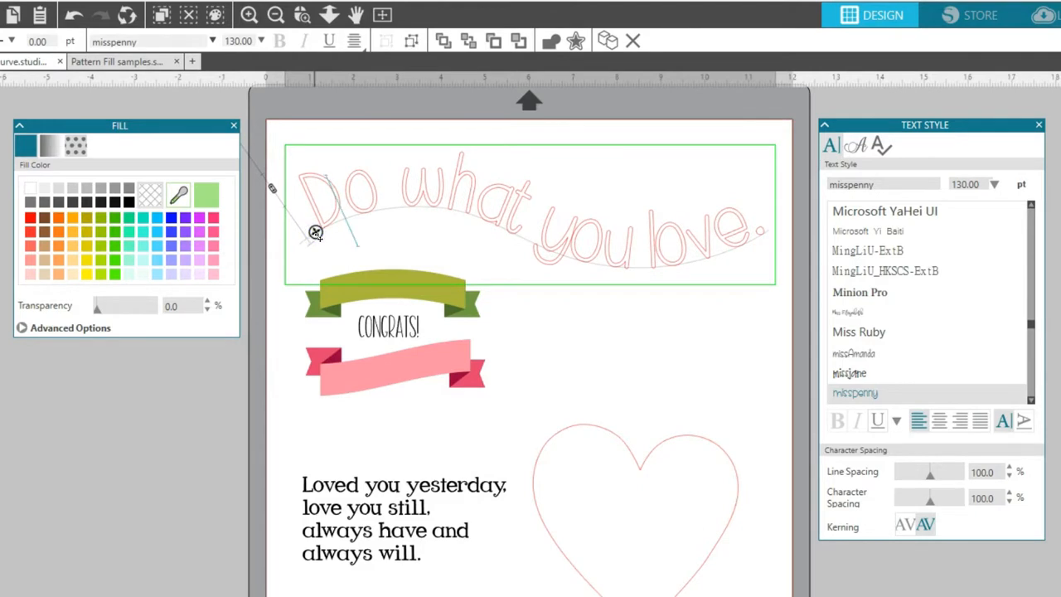
mouse_move(316, 233)
left_mouse_down()
mouse_move(300, 190)
mouse_move(307, 237)
left_mouse_up()
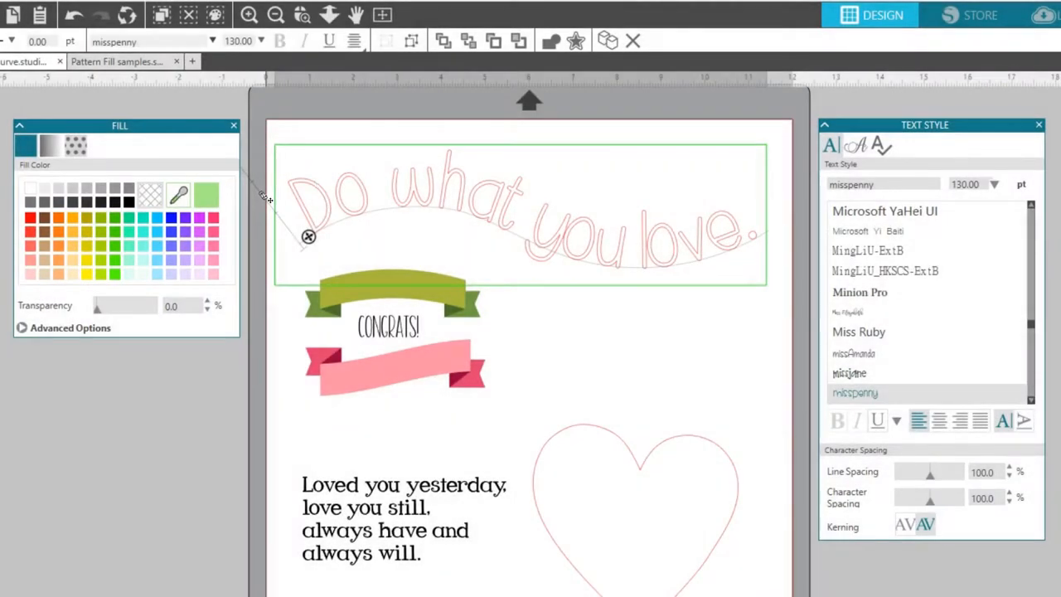
left_click_drag(201, 123, 174, 125)
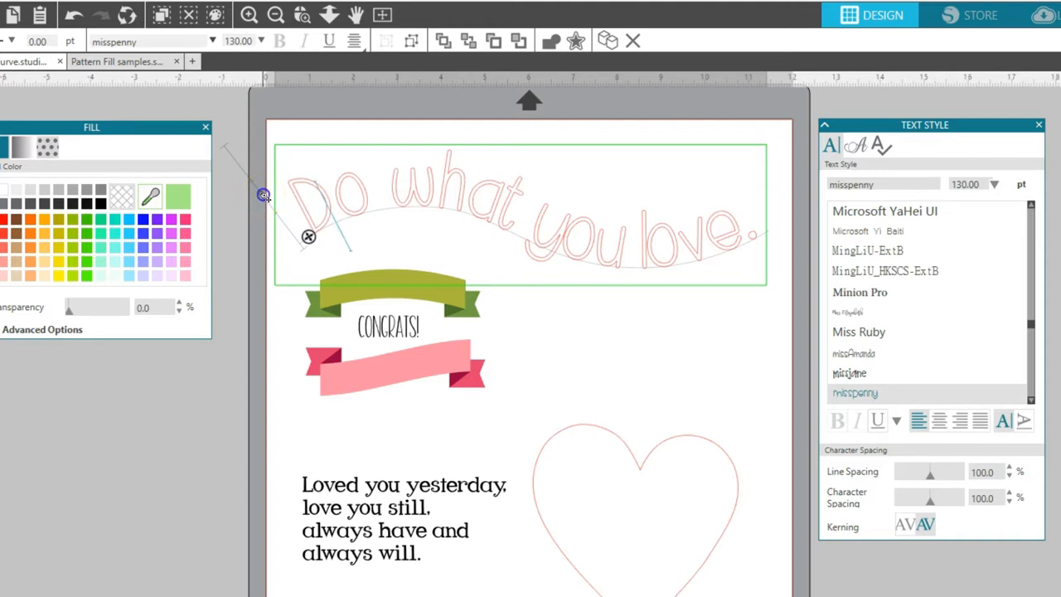
mouse_move(260, 190)
left_mouse_down()
mouse_move(246, 180)
mouse_move(282, 239)
mouse_move(264, 198)
left_mouse_up()
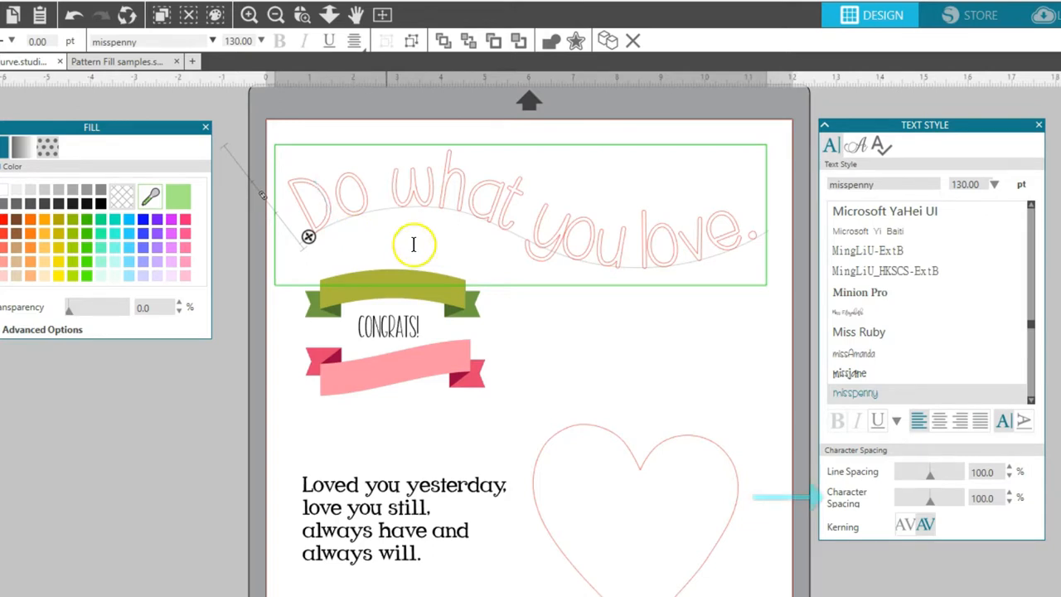
mouse_move(929, 500)
left_mouse_down()
mouse_move(917, 498)
mouse_move(931, 499)
left_mouse_up()
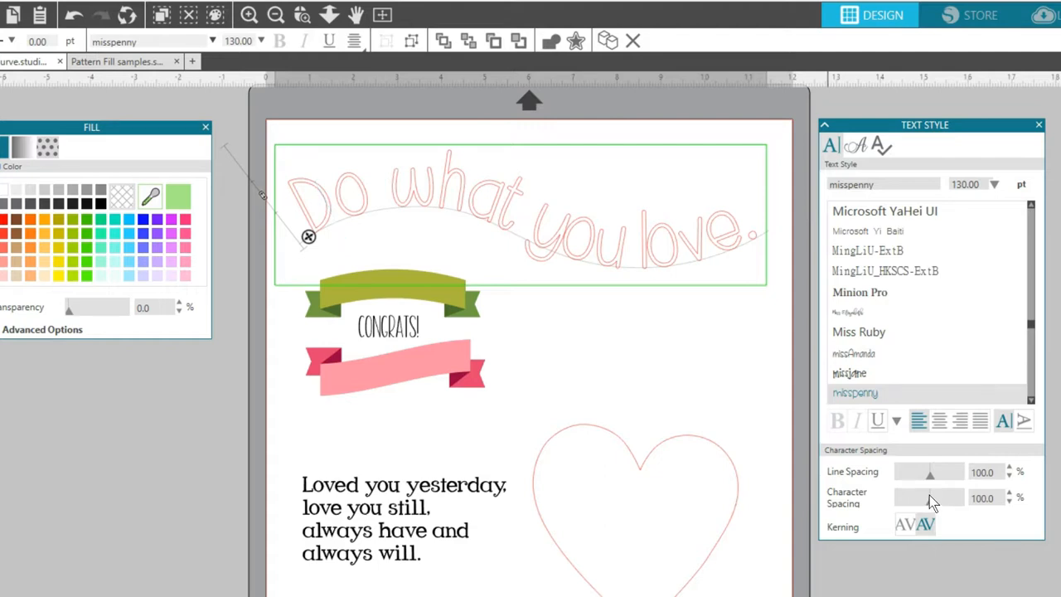
- Fill the curved "Do what you love." text with purple and slide it slightly along the wavy line
left_click(766, 368)
left_click(675, 244)
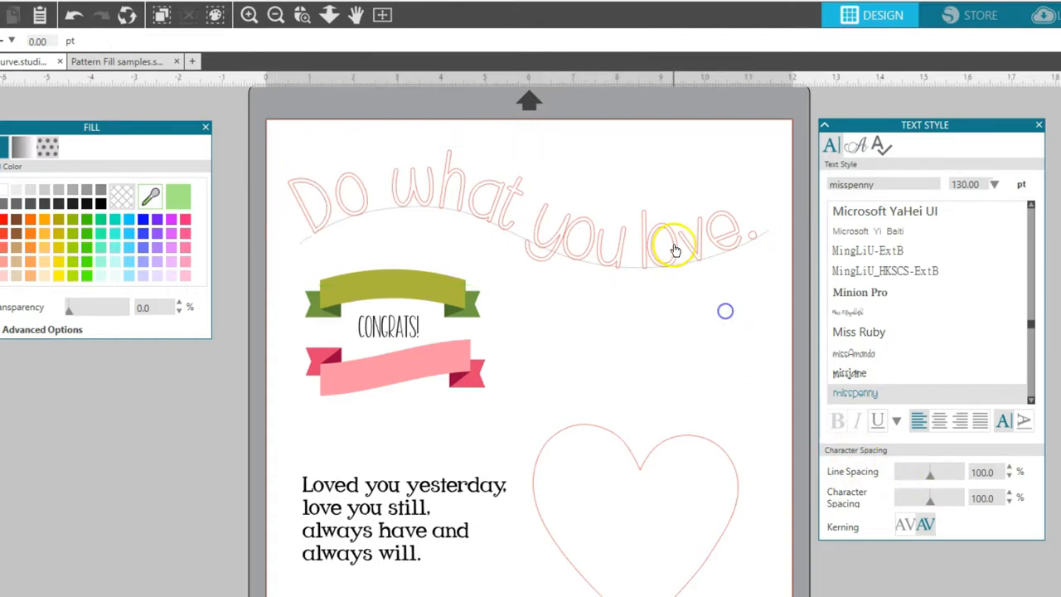
left_click(157, 220)
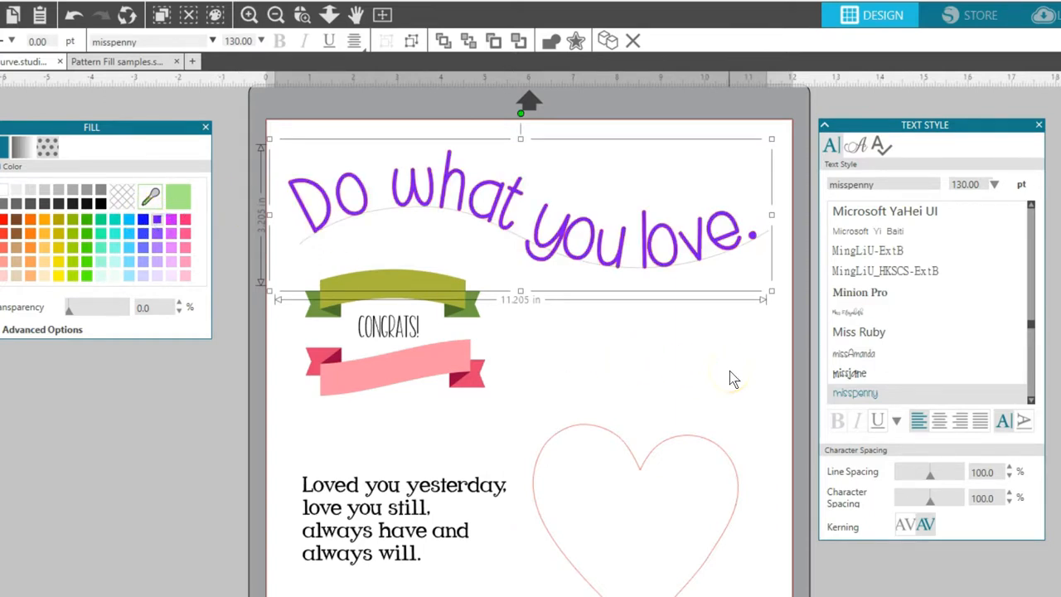
double_click(338, 207)
mouse_move(307, 235)
left_mouse_down()
mouse_move(369, 209)
mouse_move(299, 237)
mouse_move(313, 233)
left_mouse_up()
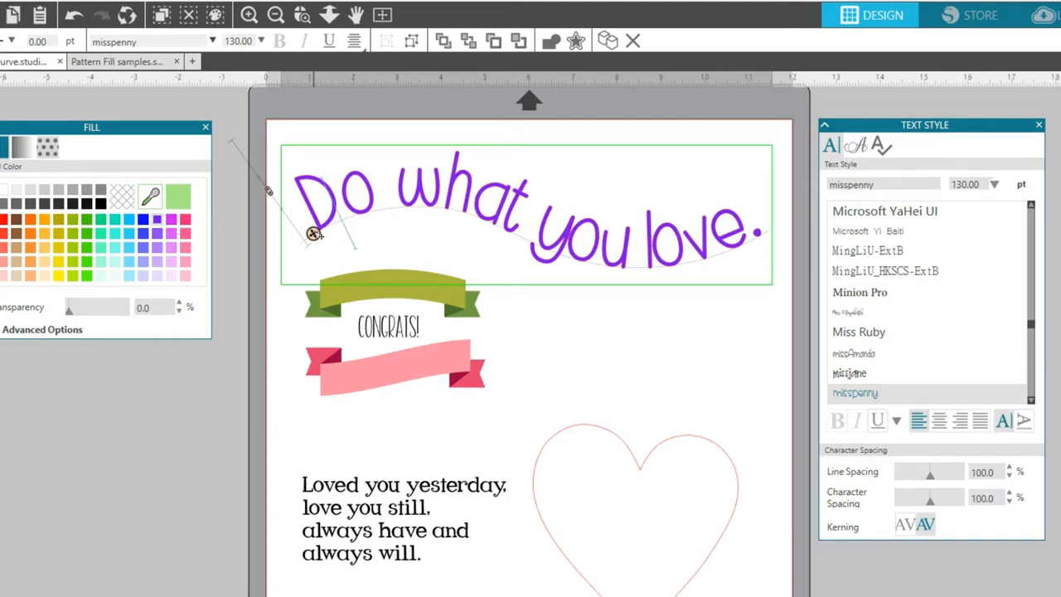
- Attach the "CONGRATS!" text to the curved lower edge of the green banner
left_click(302, 15)
left_click_drag(223, 228, 658, 462)
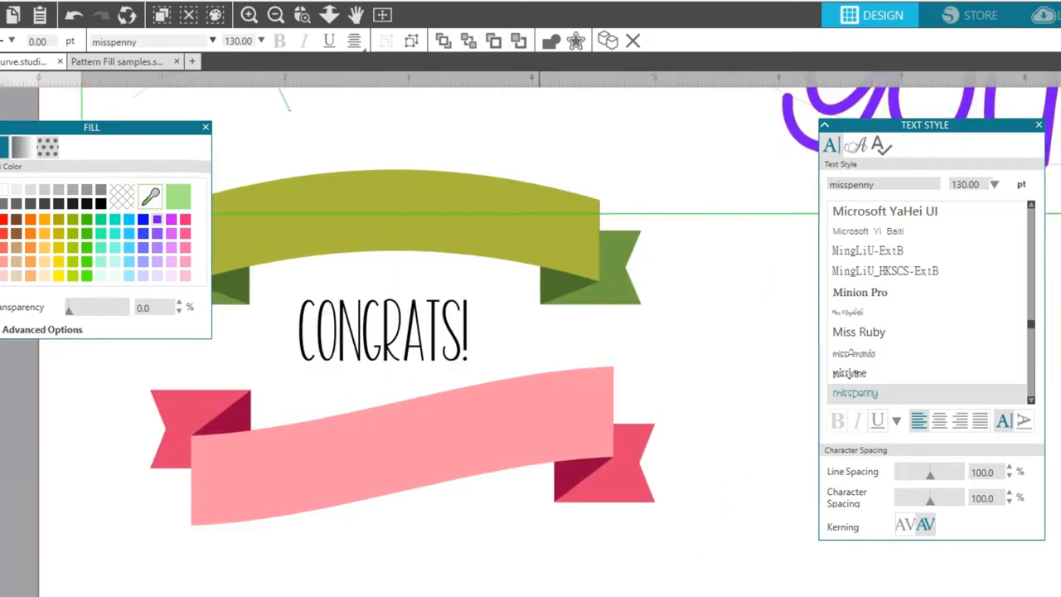
left_click(539, 132)
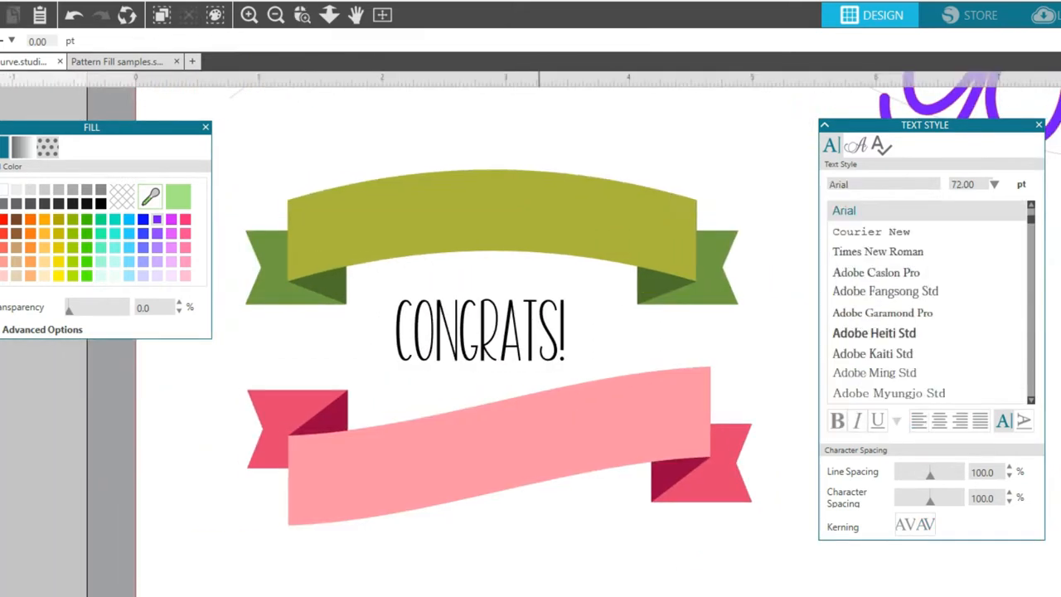
left_click(460, 355)
left_click_drag(398, 360, 409, 255)
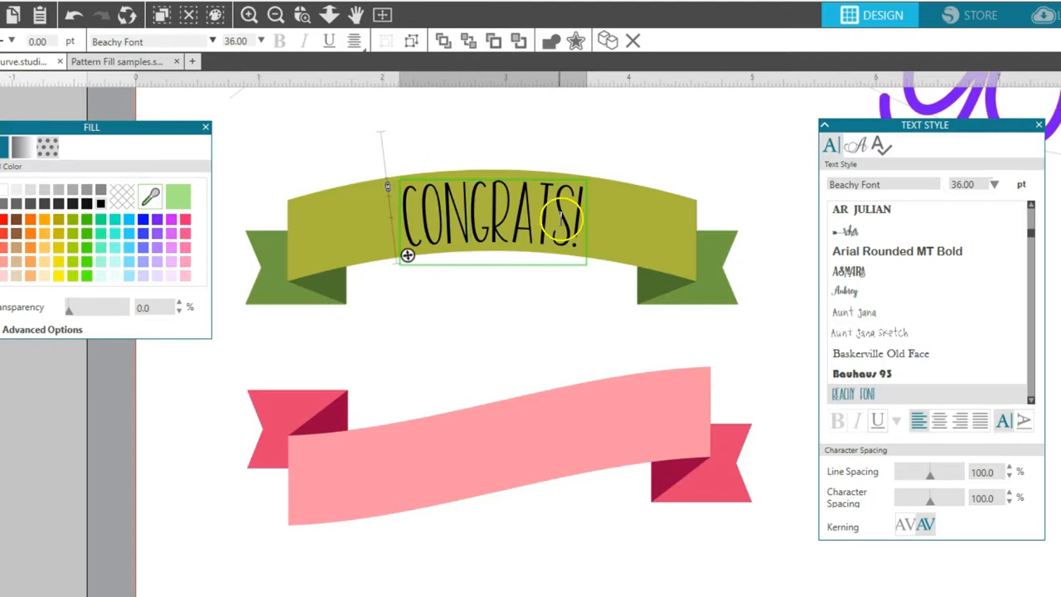
- Change the green banner's text to "CONGRATULATIONS!" and slide it along the curve to center it on the banner
key("BackSpace")
type("ULATIONS")
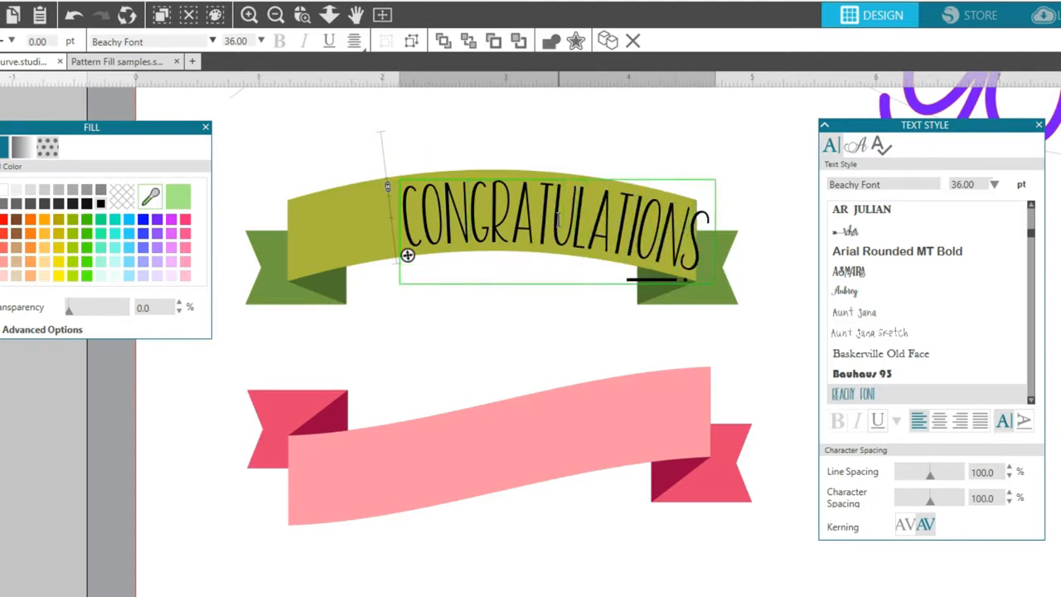
left_click_drag(371, 257, 340, 259)
left_click(460, 162)
- Fill the "CONGRATULATIONS!" text with white
left_click(457, 206)
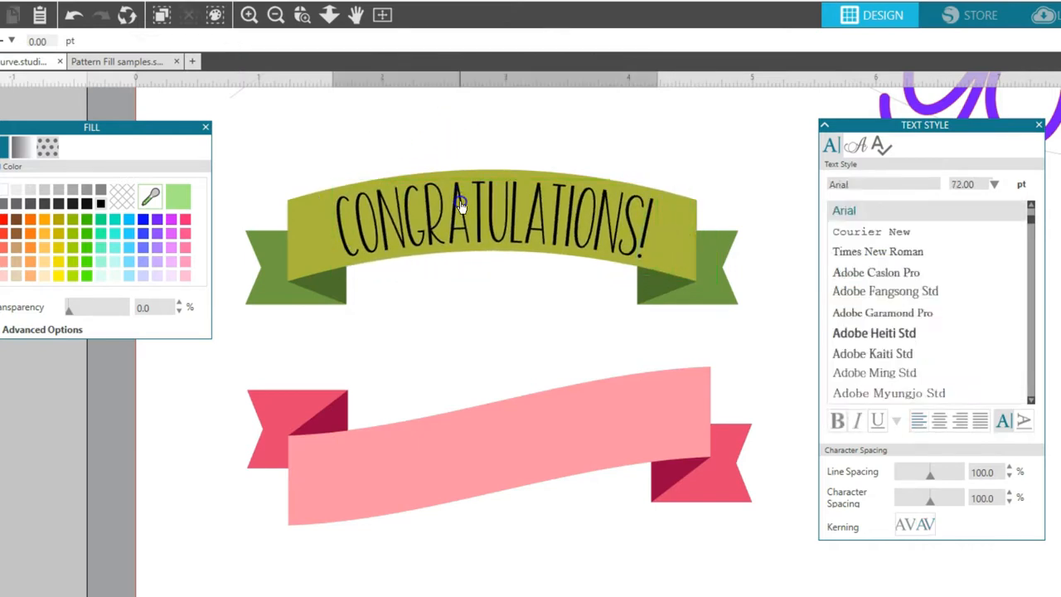
left_click(6, 194)
left_click(487, 315)
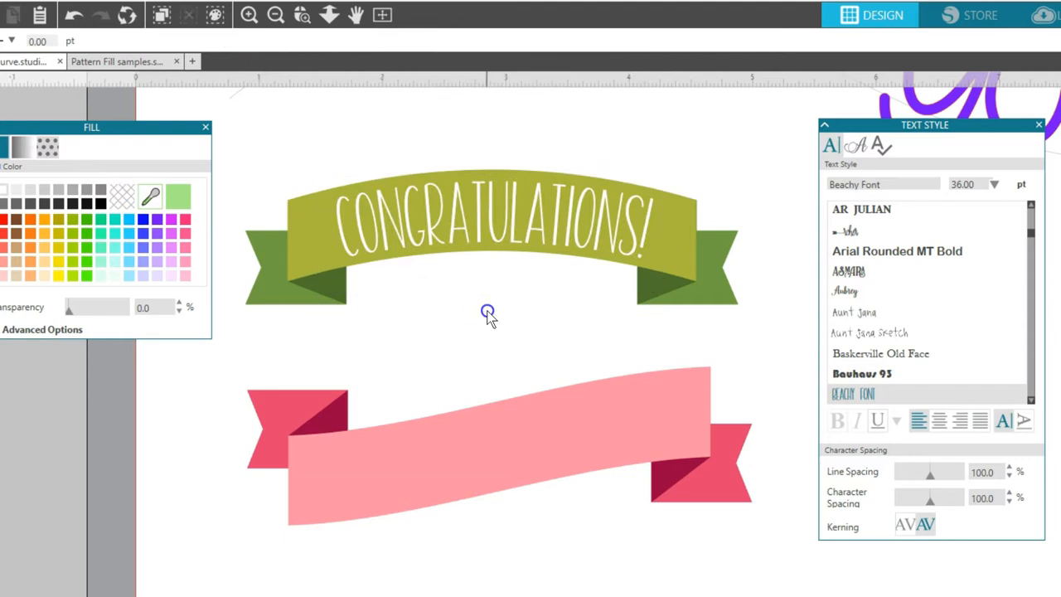
- Move the "CONGRATULATIONS!" text onto the curved lower edge of the pink banner and adjust its offset from the edge
left_click(347, 243)
double_click(347, 243)
left_click_drag(341, 260, 361, 522)
left_click_drag(336, 425, 336, 421)
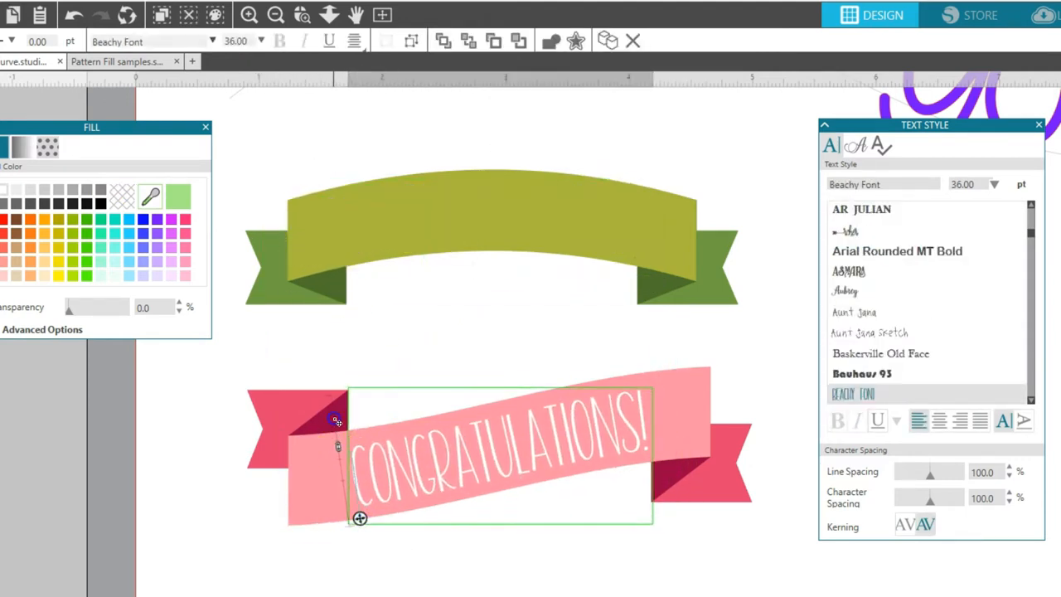
- Attach the "Loved you yesterday, love you still, always have and always will." text to the heart outline, starting at its upper notch
left_click(382, 15)
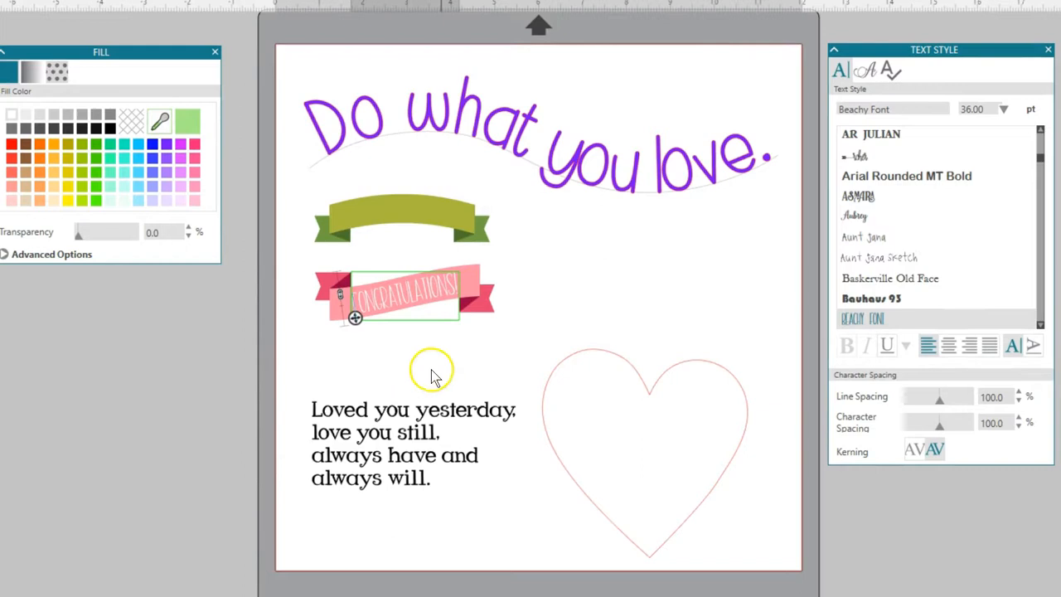
left_click(399, 412)
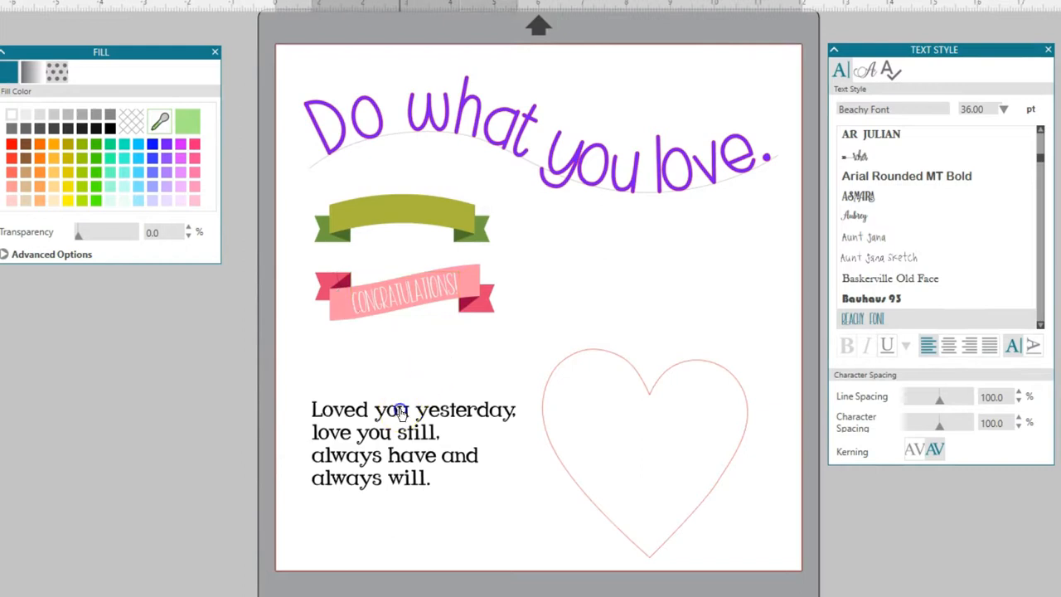
double_click(351, 419)
left_click(311, 415)
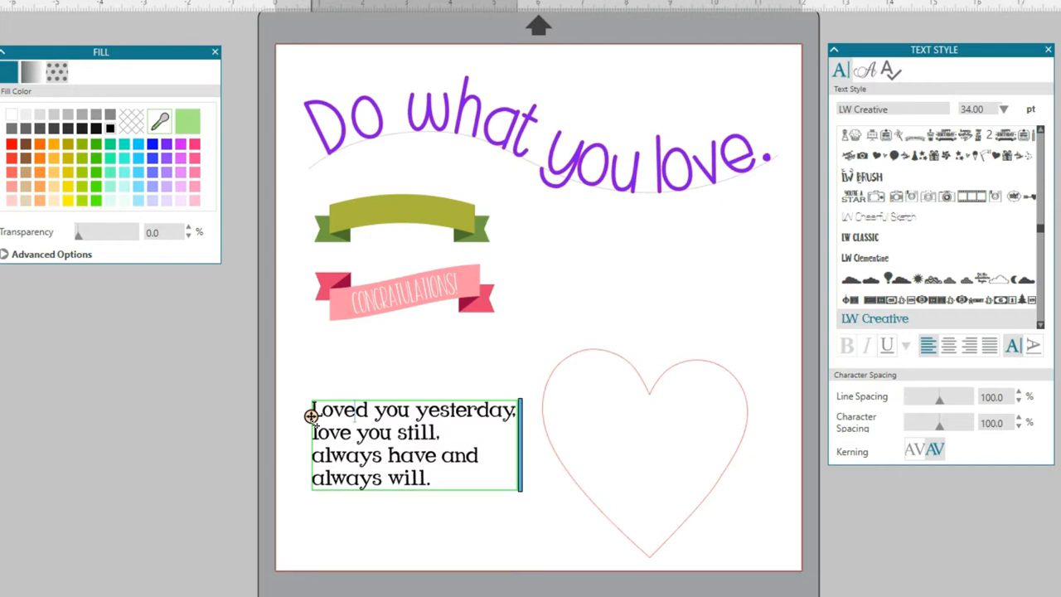
left_click_drag(311, 415, 663, 377)
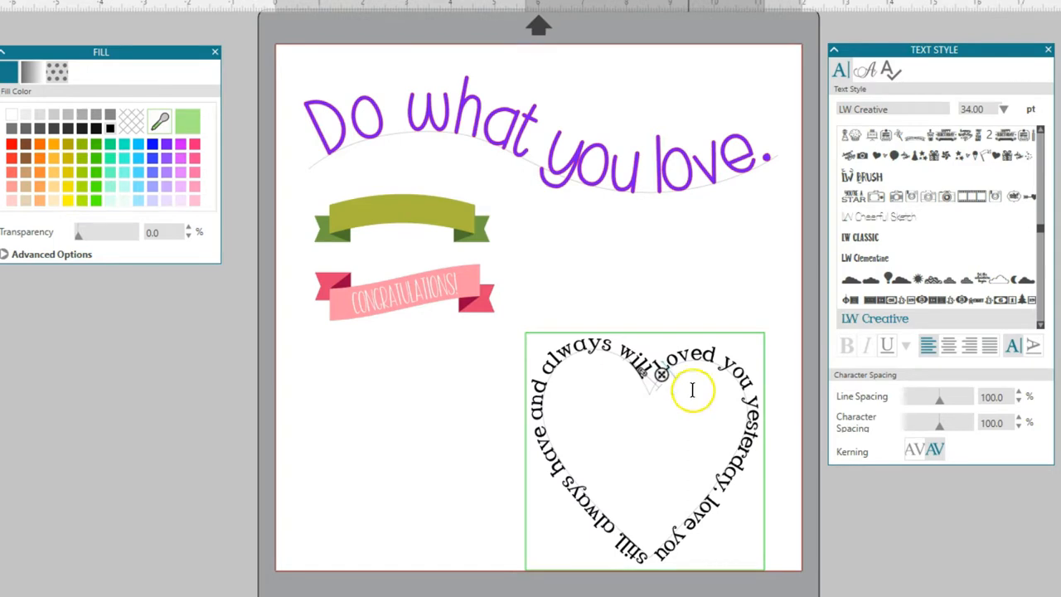
left_click(481, 170)
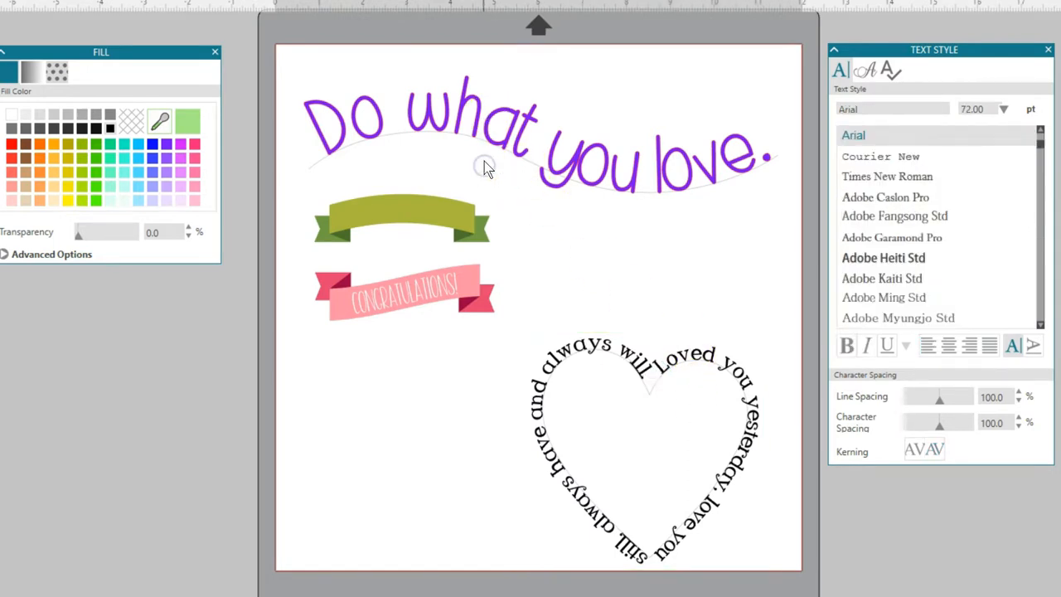
- Convert the purple "Do what you love." text to a path
right_click(503, 114)
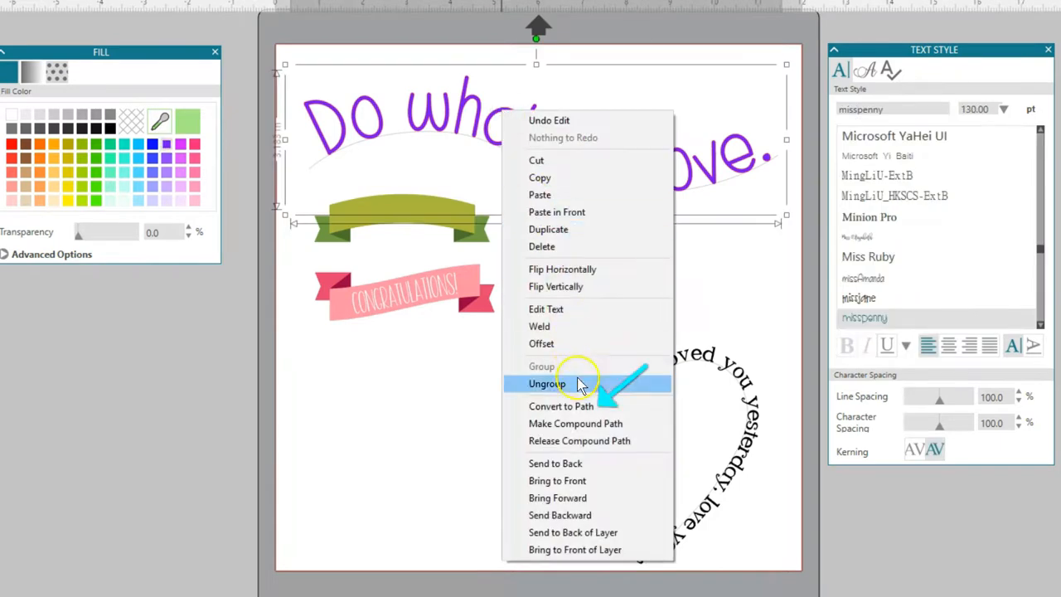
left_click(581, 408)
left_click(580, 339)
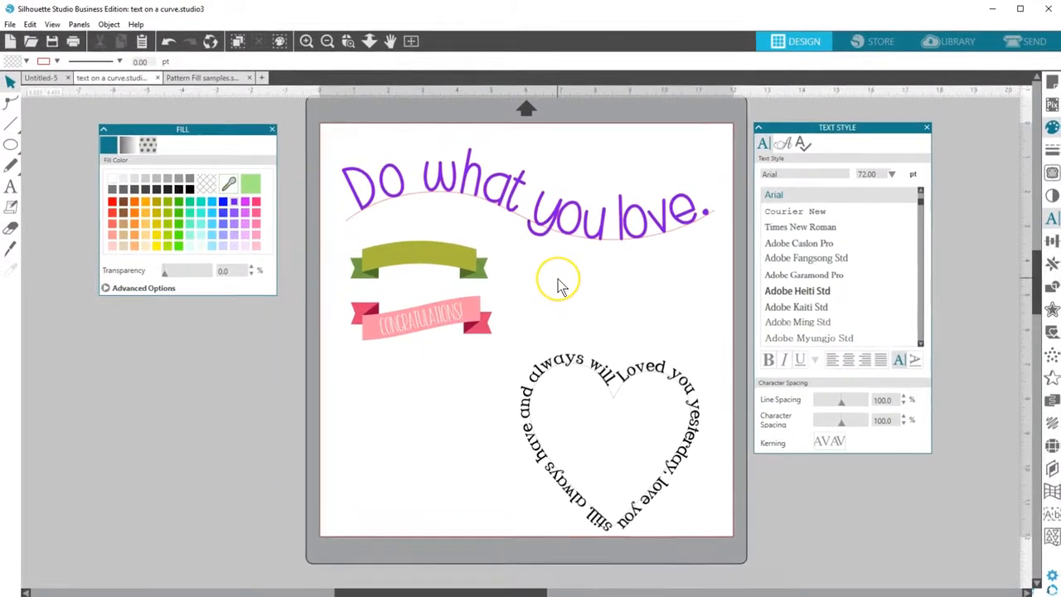
- In the send view, set the pink banner to Cut Edge and its lettering to No Cut, and return to the design view
left_click(1022, 40)
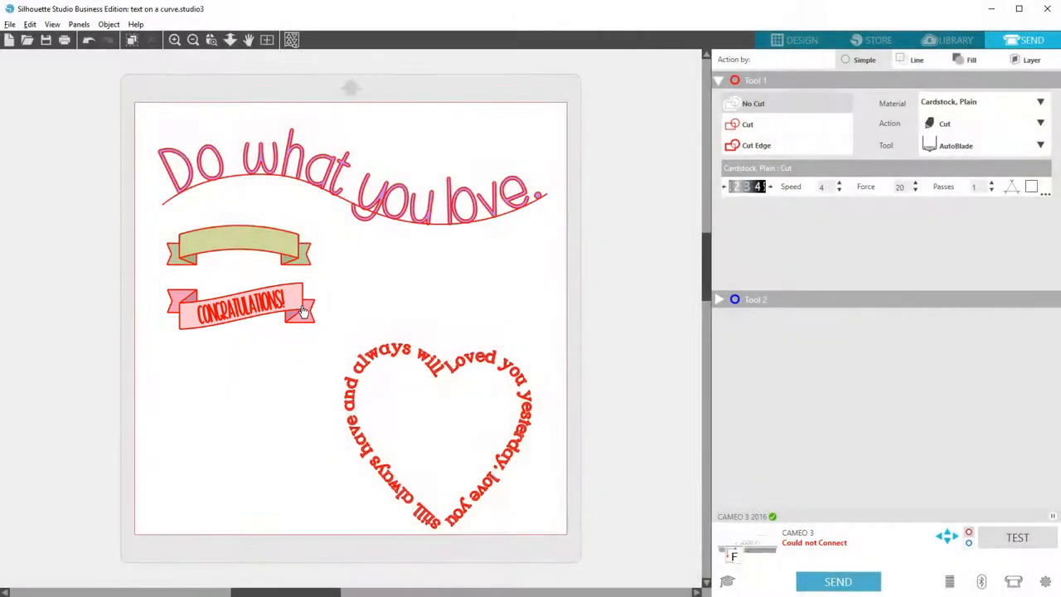
left_click_drag(146, 287, 327, 344)
left_click(756, 145)
left_click(347, 298)
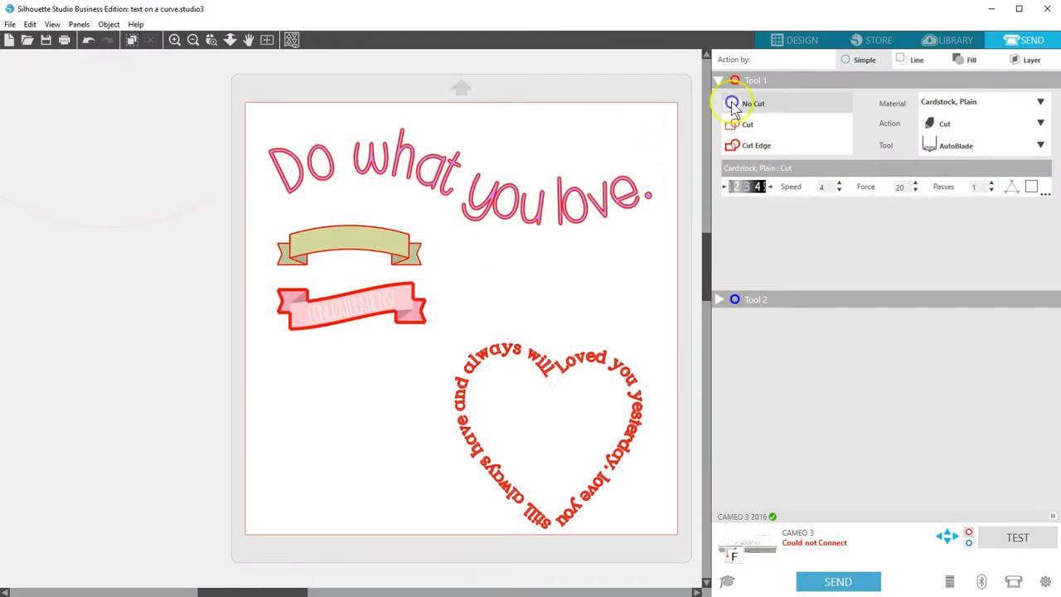
left_click(786, 41)
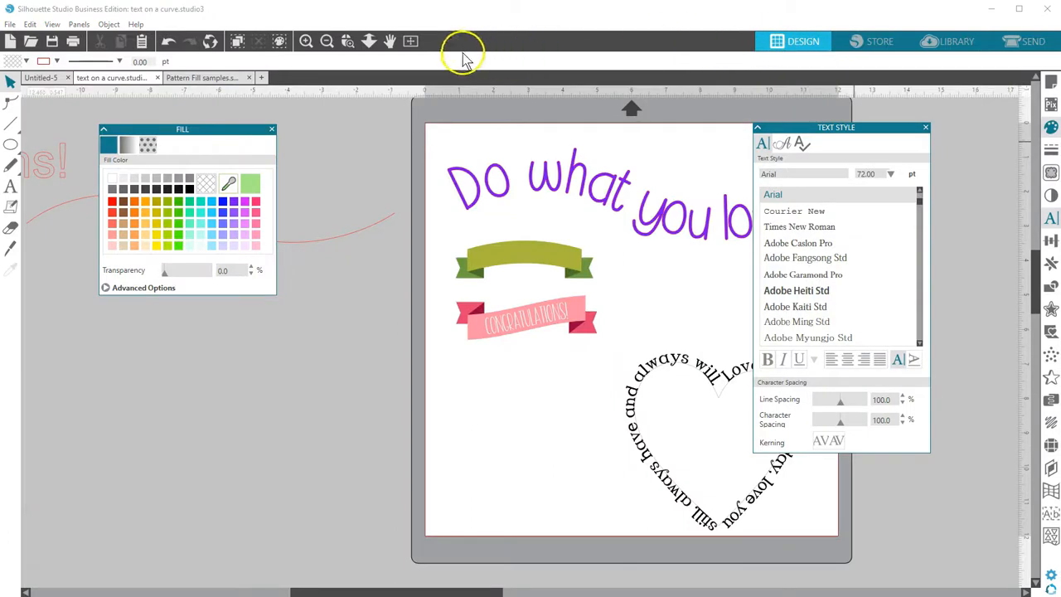
left_click(411, 41)
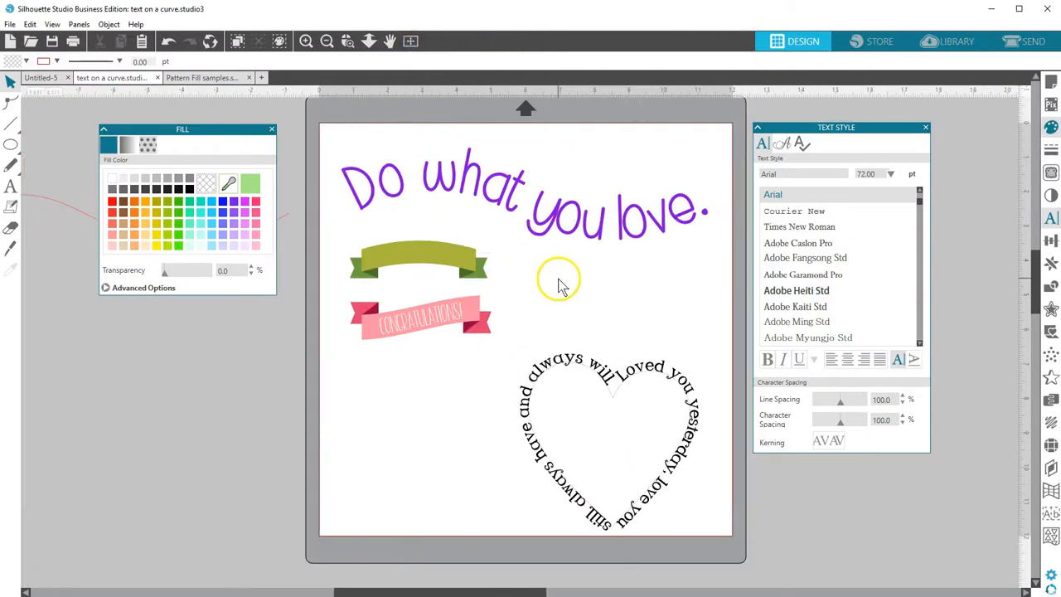